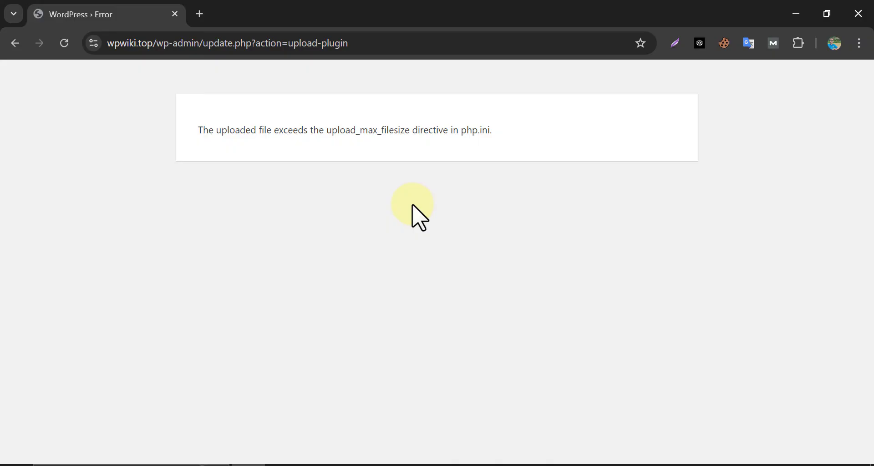
# - Log in to cPanel at wpwiki.top/cpanel and search the tools for 'php'
pyautogui.click(199, 14)
pyautogui.write('w')
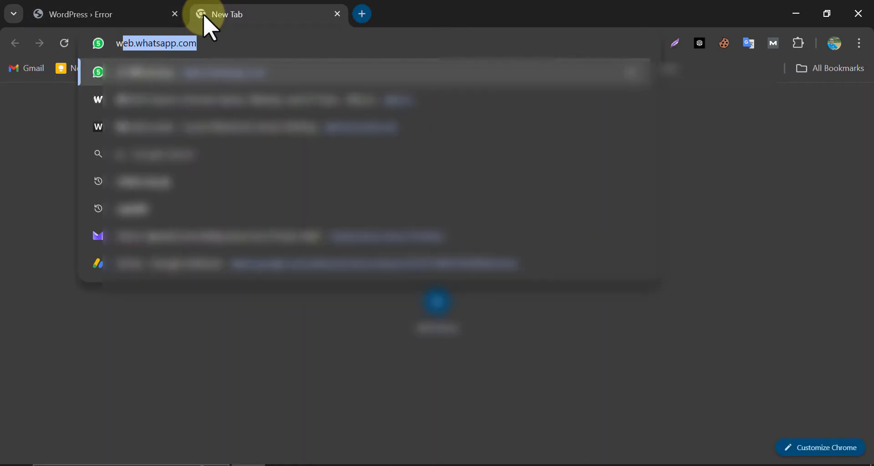
pyautogui.write('p')
pyautogui.press('Down')
pyautogui.press('Down')
pyautogui.press('Down')
pyautogui.press('Return')
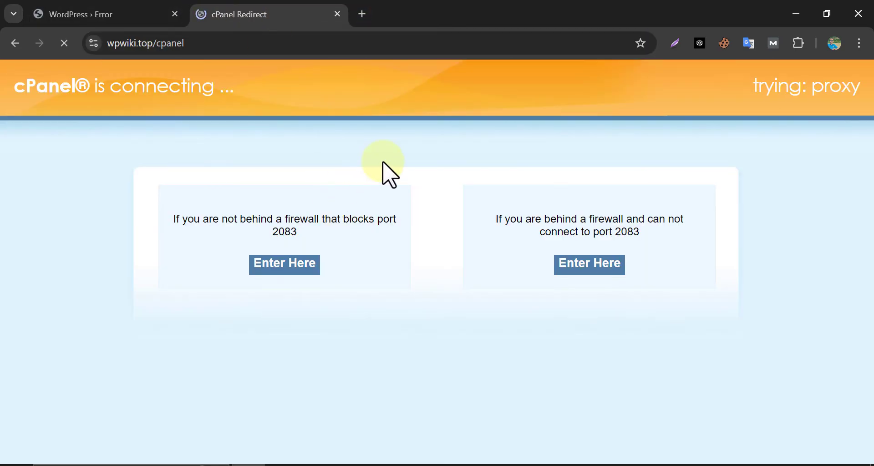
pyautogui.press('Return')
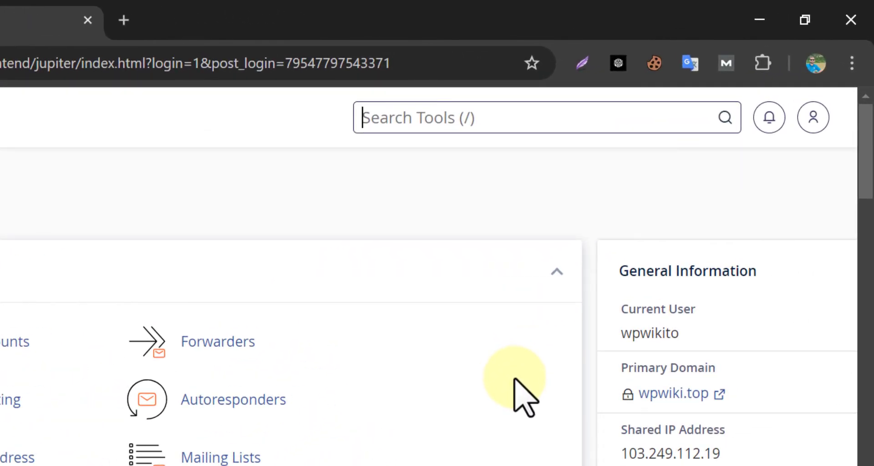
pyautogui.write('p')
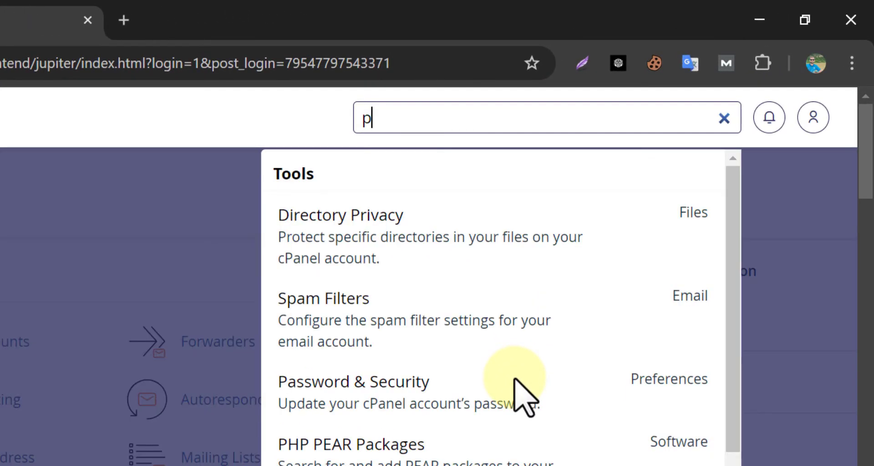
pyautogui.write('hp')
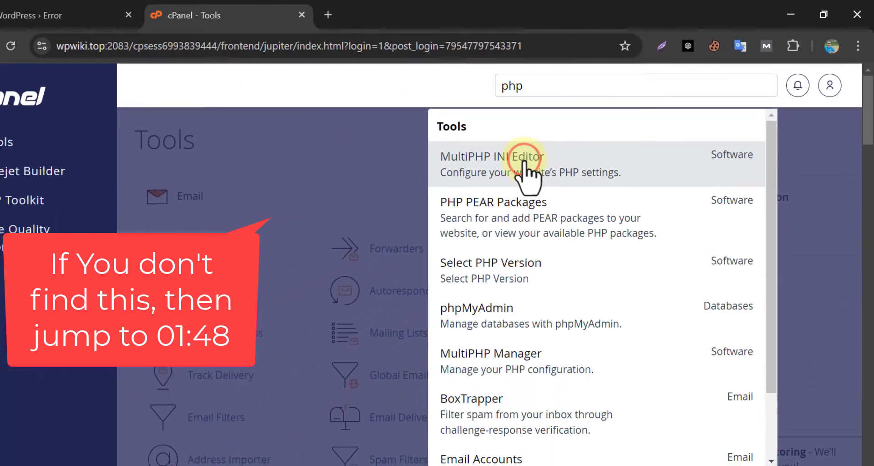
# - Open the MultiPHP INI Editor and load the PHP settings for wpwiki.top
pyautogui.click(527, 163)
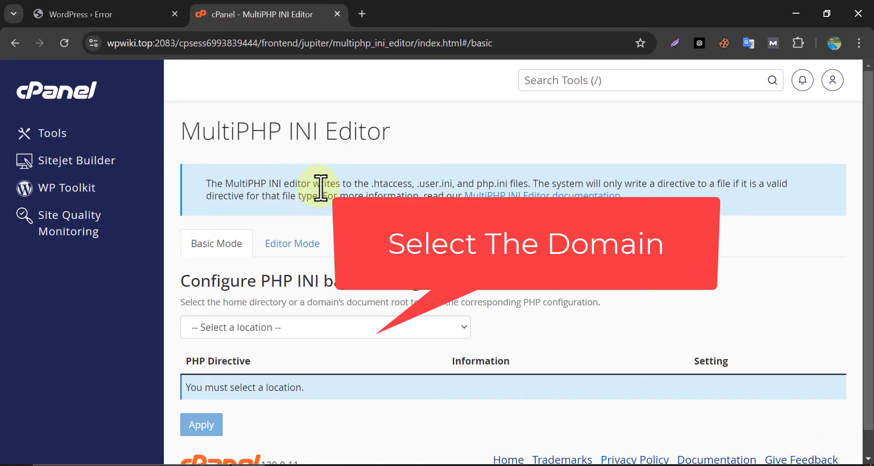
pyautogui.scroll(-1, 287, 228)
pyautogui.click(241, 304)
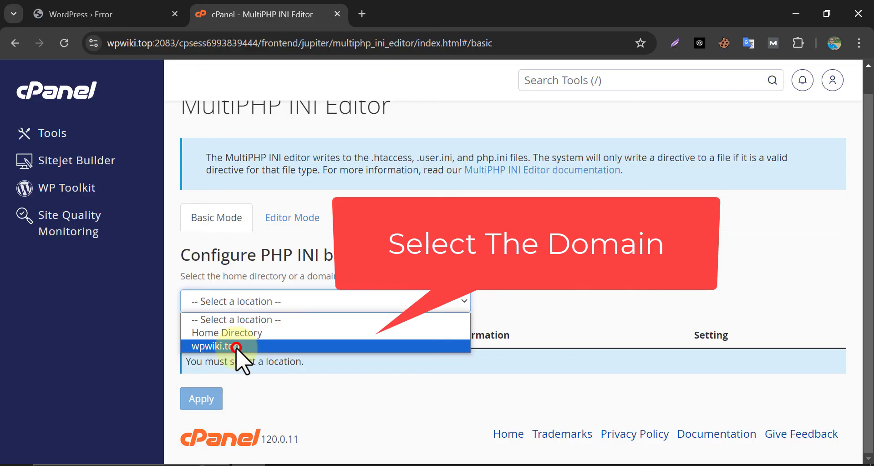
pyautogui.click(236, 347)
# - Scroll down to the post_max_size and upload_max_filesize directives and highlight them
pyautogui.scroll(-5, 241, 357)
pyautogui.scroll(-5, 244, 360)
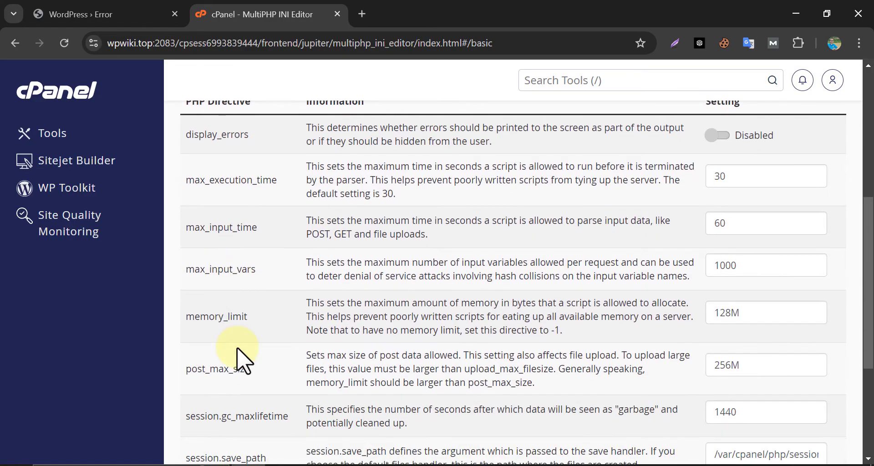
pyautogui.scroll(-2, 325, 312)
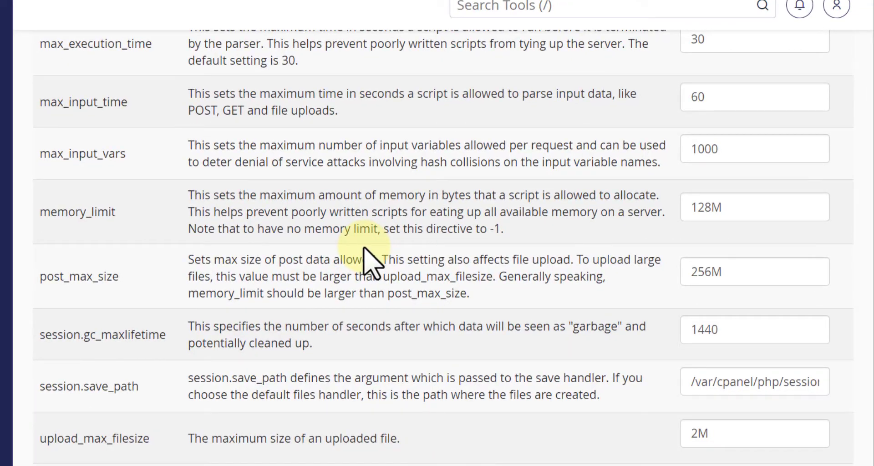
pyautogui.scroll(-2, 367, 204)
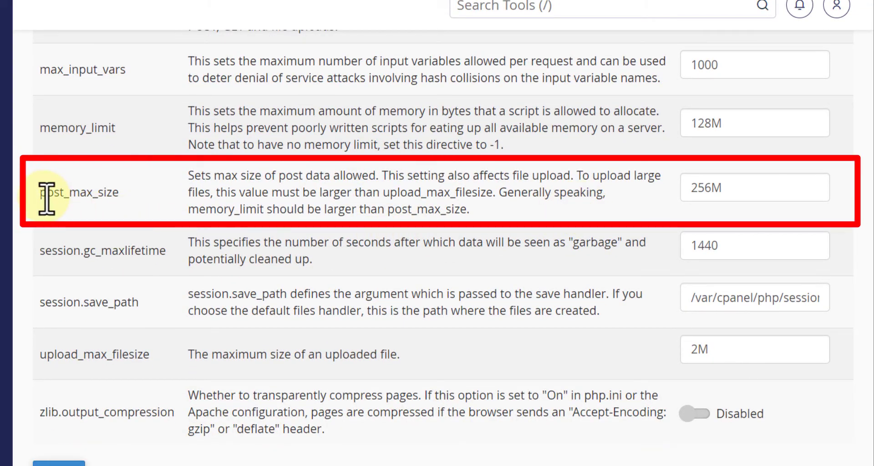
pyautogui.moveTo(44, 192); pyautogui.dragTo(119, 193)
pyautogui.moveTo(40, 354); pyautogui.dragTo(149, 354)
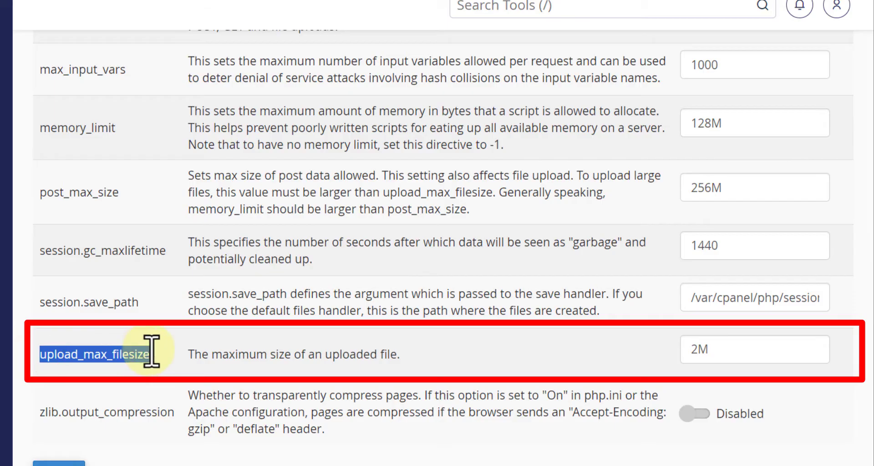
# - Change upload_max_filesize from 2M to 200M and apply the PHP settings
pyautogui.click(702, 349)
pyautogui.write('00')
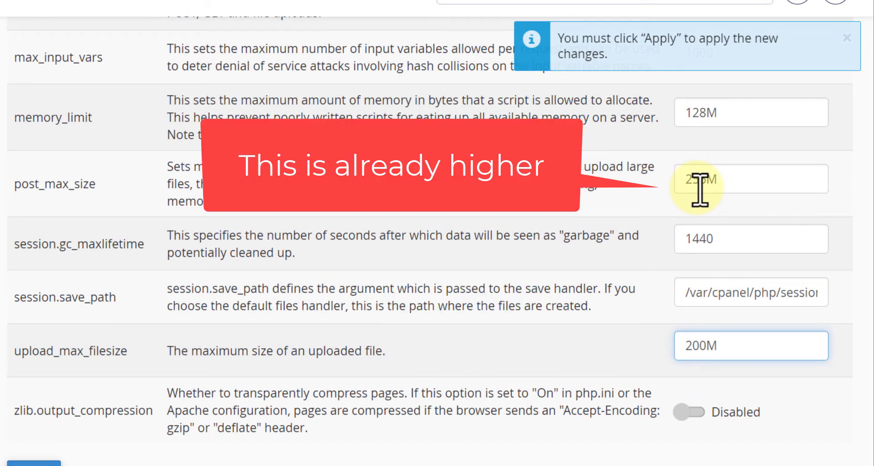
pyautogui.click(632, 356)
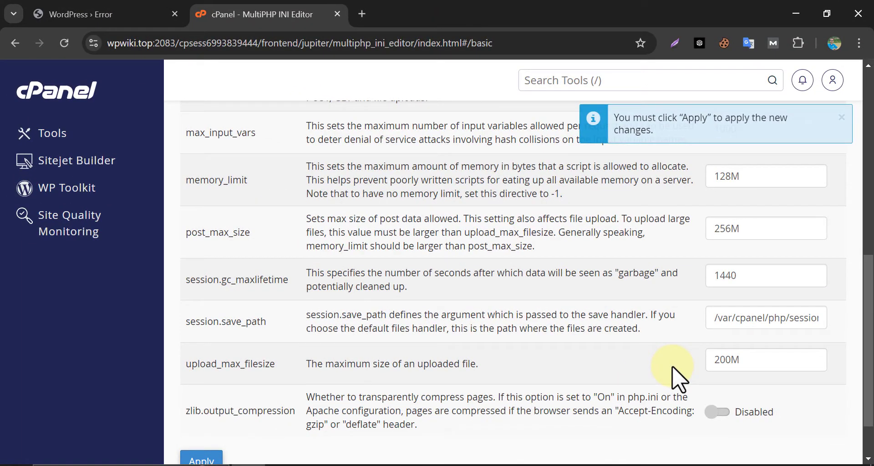
pyautogui.scroll(-1, 672, 378)
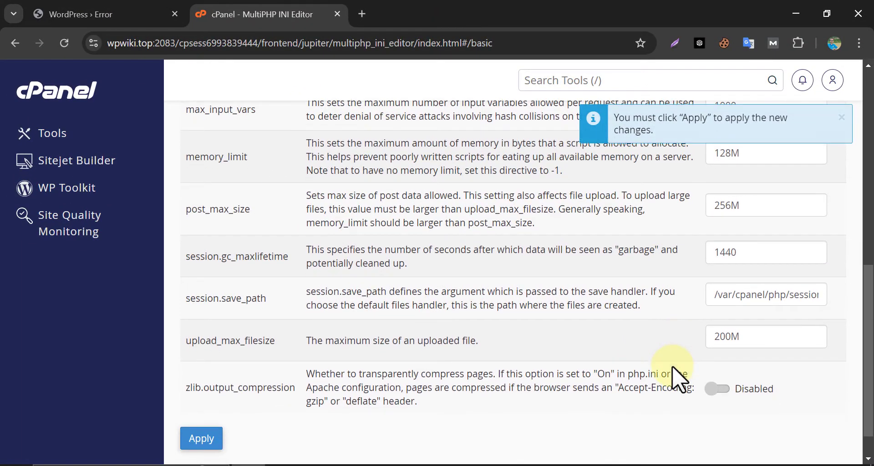
pyautogui.click(191, 432)
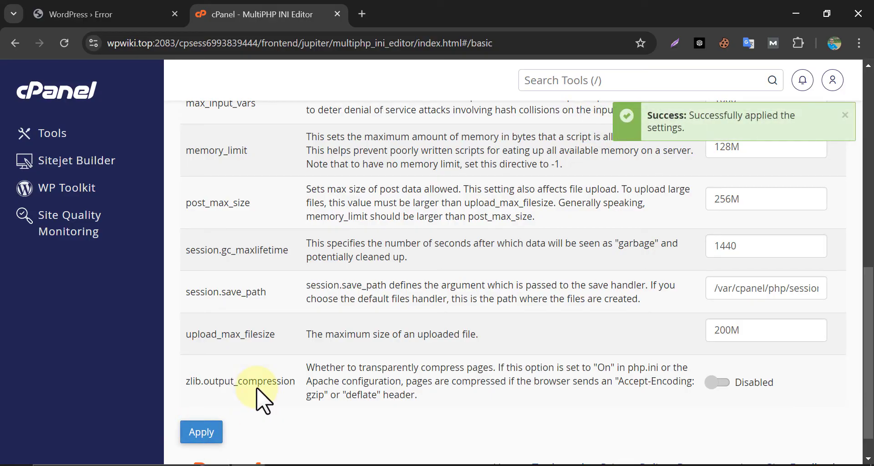
# - Upload and install the wp-rocket.zip plugin from WordPress's Upload Plugin page
pyautogui.click(72, 13)
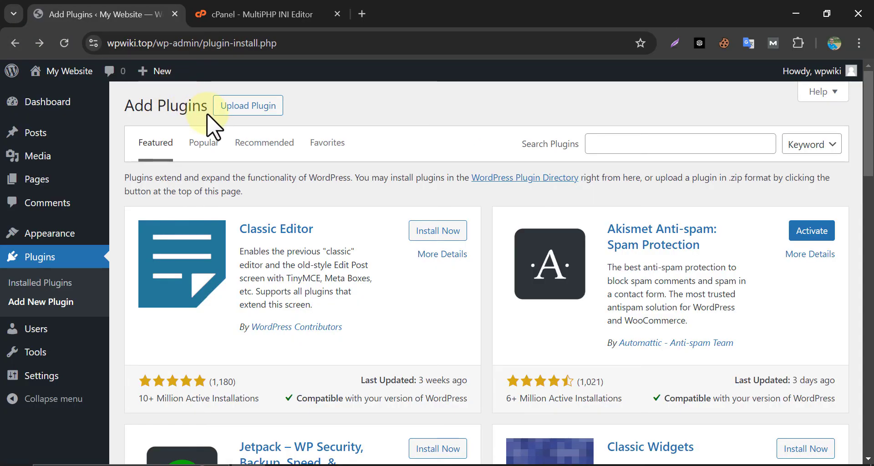
pyautogui.click(239, 110)
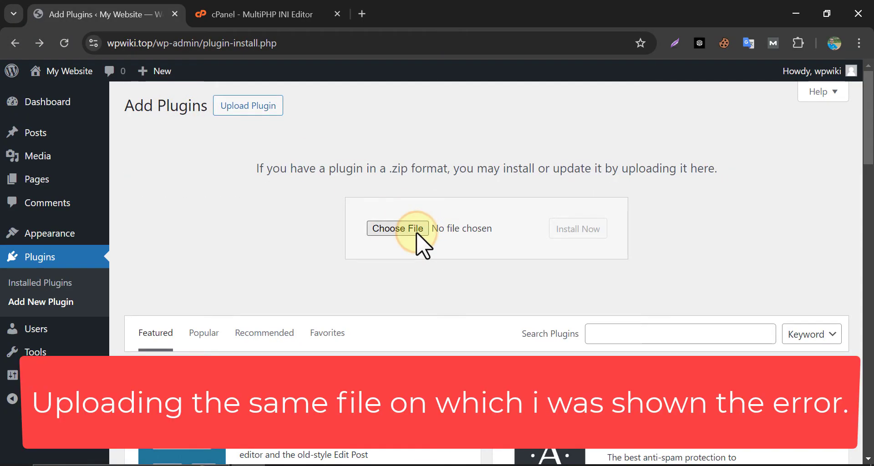
pyautogui.click(417, 232)
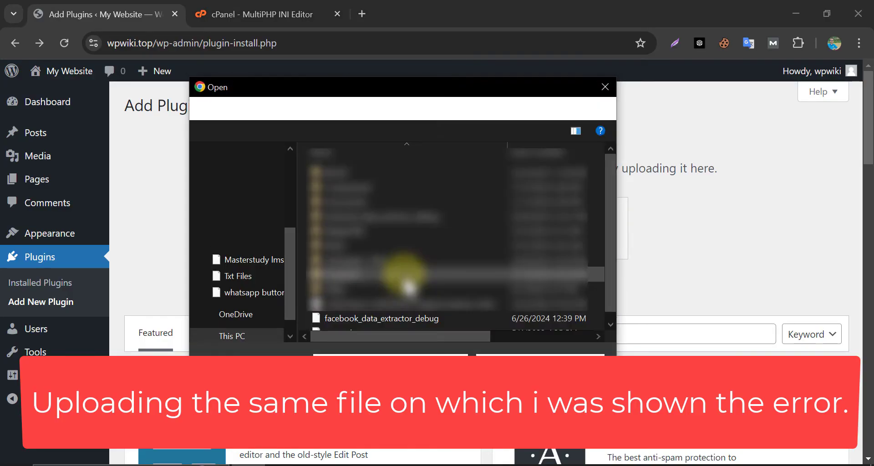
pyautogui.click(359, 323)
pyautogui.click(499, 380)
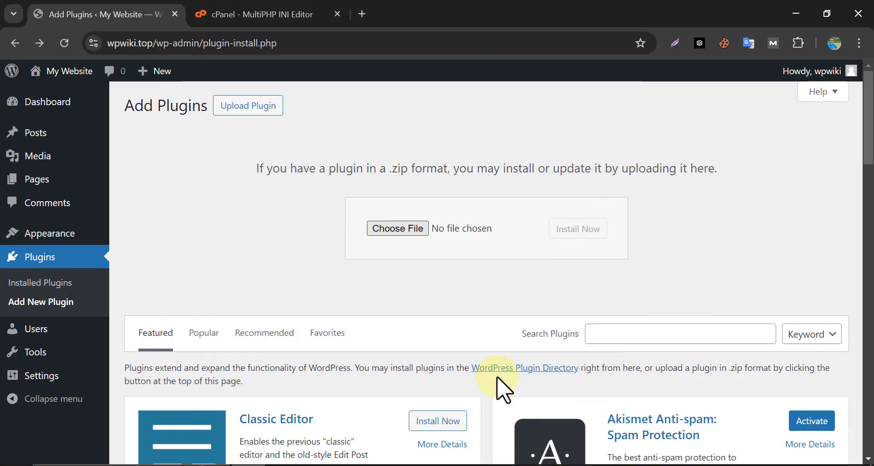
pyautogui.click(564, 233)
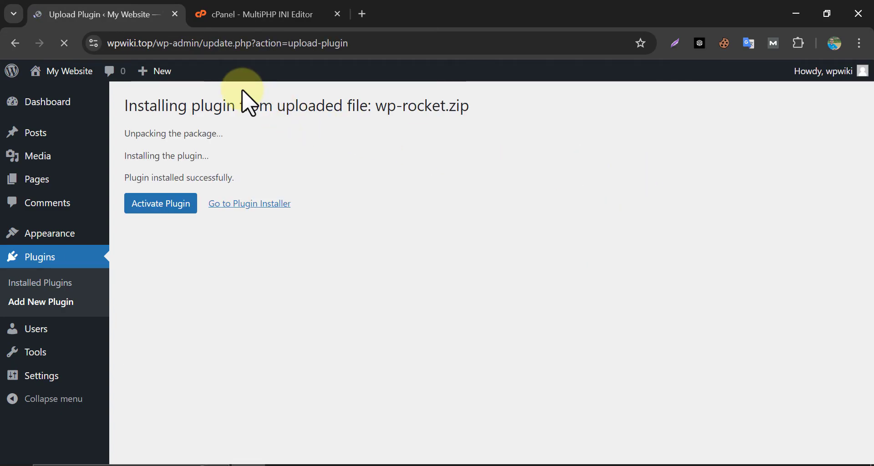
pyautogui.moveTo(237, 107); pyautogui.dragTo(401, 107)
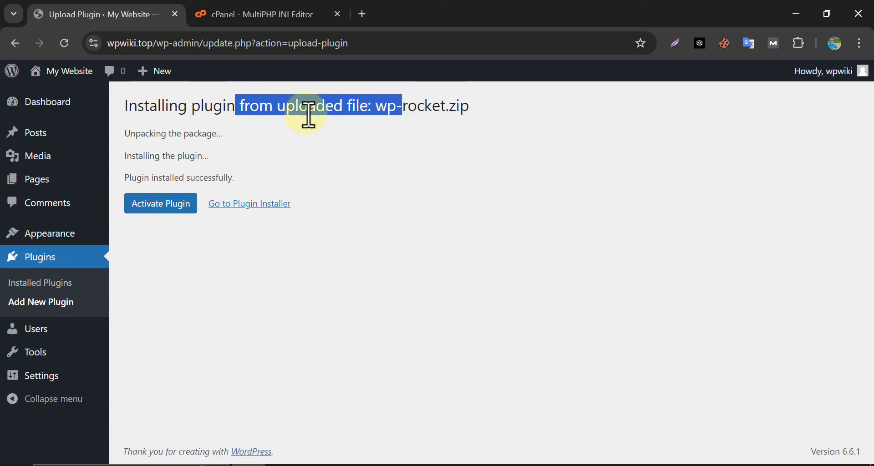
pyautogui.click(282, 117)
pyautogui.moveTo(37, 156)
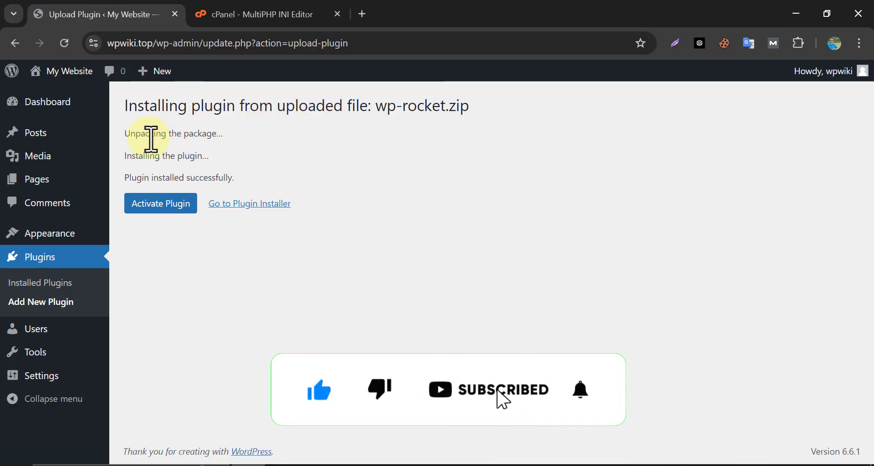
# - Go to Media > Add New Media File to see the 200 MB upload limit
pyautogui.click(131, 180)
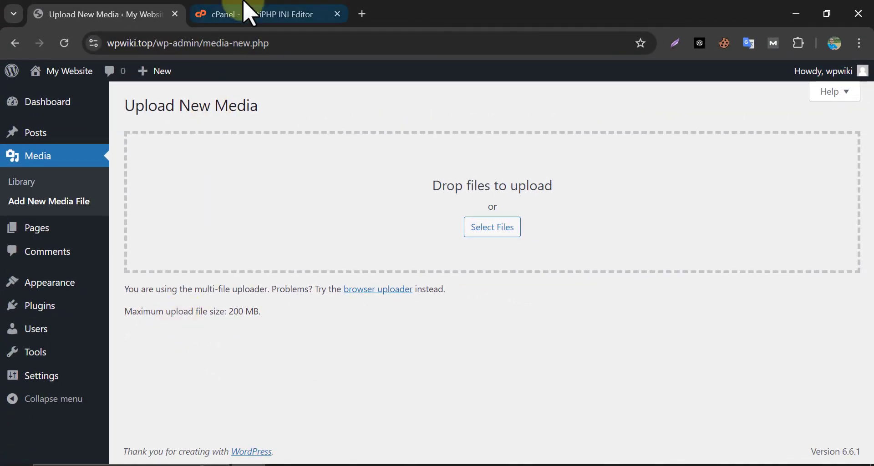
# - Return to the cPanel home, open File Manager, enter public_html and select php.ini
pyautogui.click(248, 13)
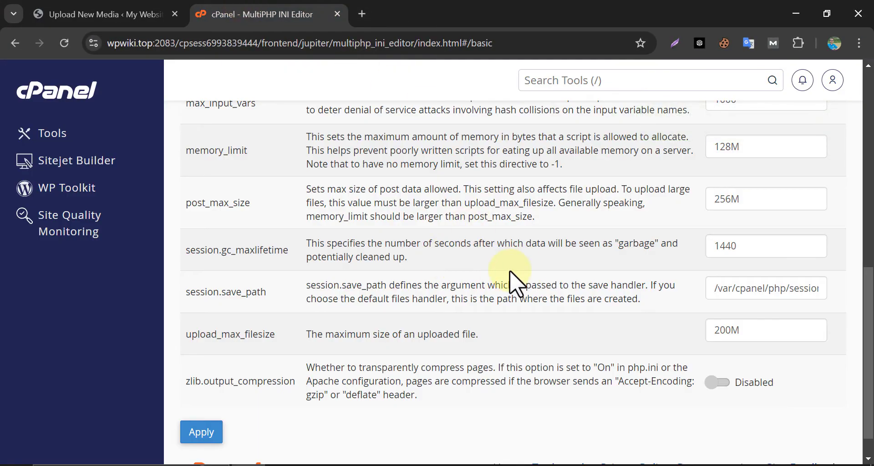
pyautogui.scroll(10, 505, 282)
pyautogui.click(55, 87)
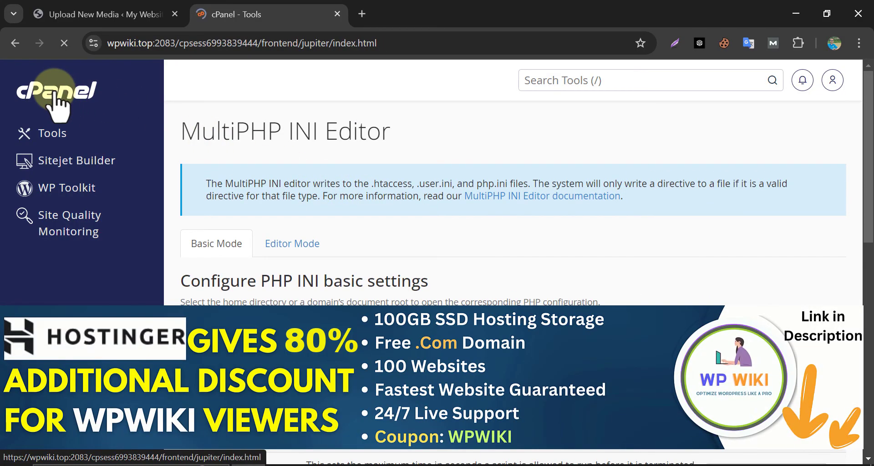
pyautogui.scroll(-2, 444, 182)
pyautogui.scroll(-4, 336, 260)
pyautogui.scroll(-3, 295, 269)
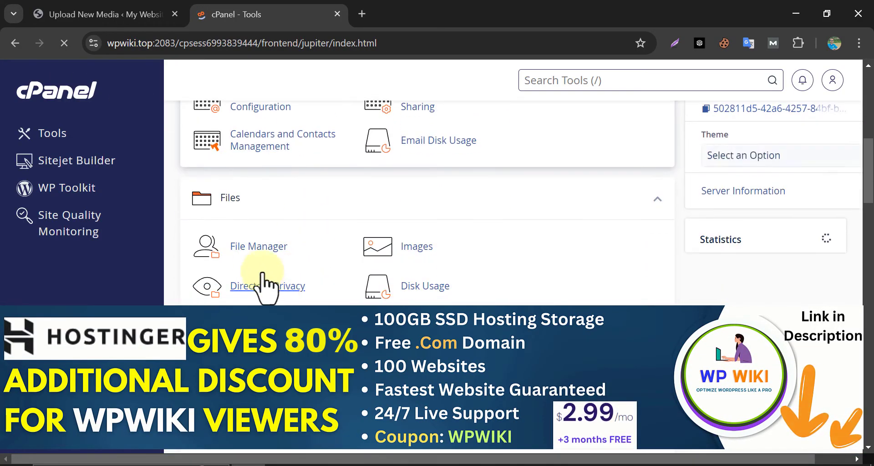
pyautogui.click(249, 247)
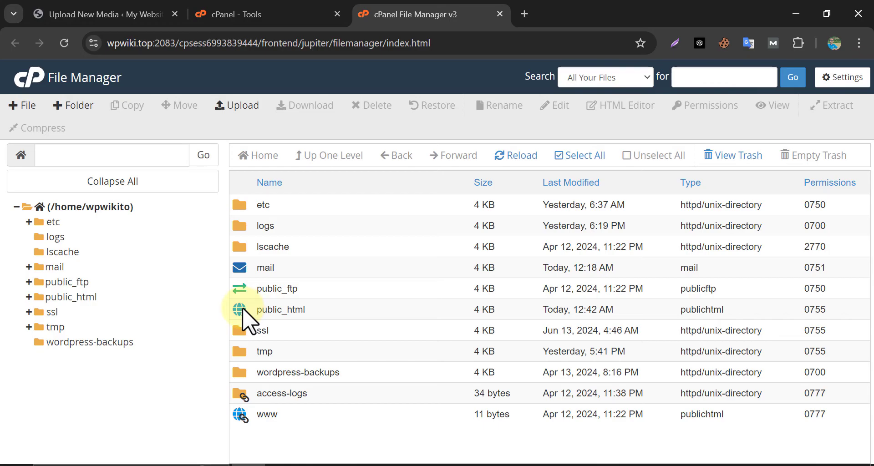
pyautogui.doubleClick(243, 310)
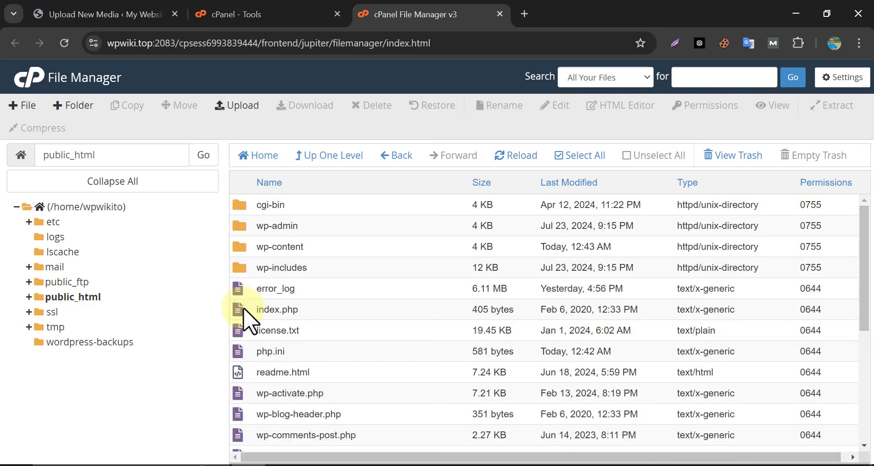
pyautogui.click(282, 353)
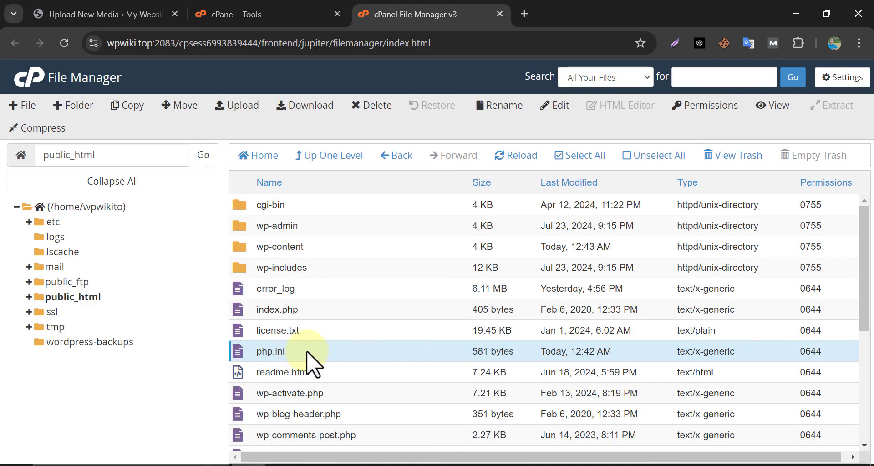
pyautogui.click(556, 107)
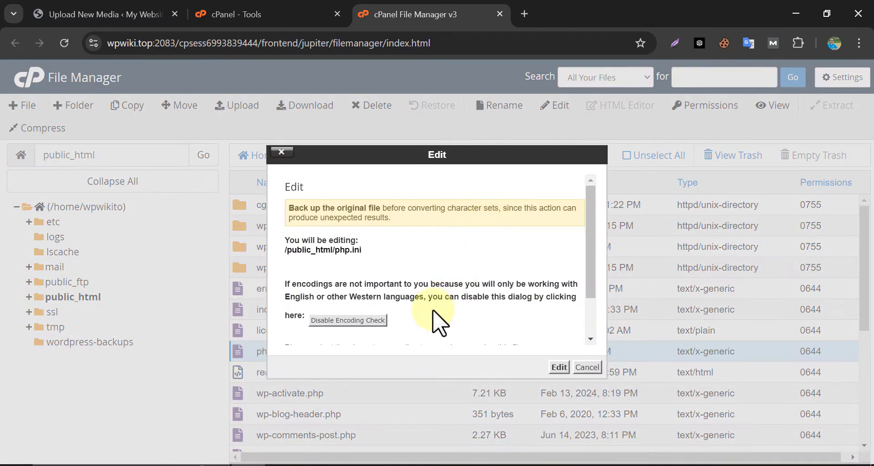
pyautogui.click(559, 367)
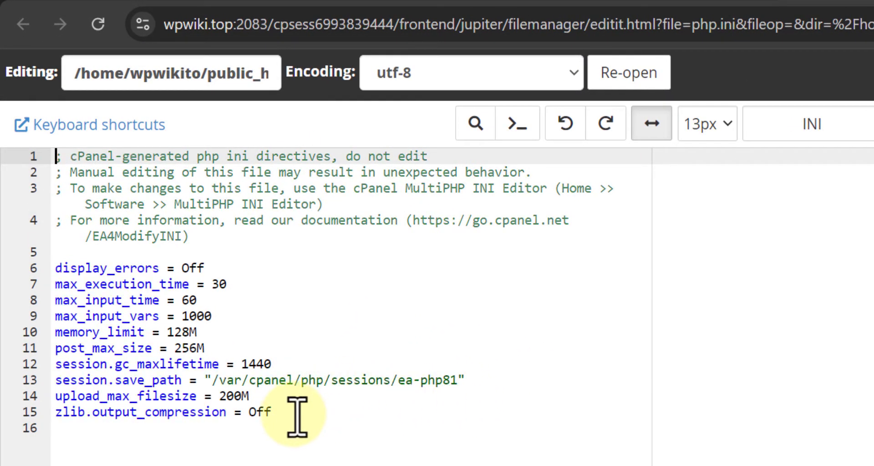
pyautogui.click(297, 415)
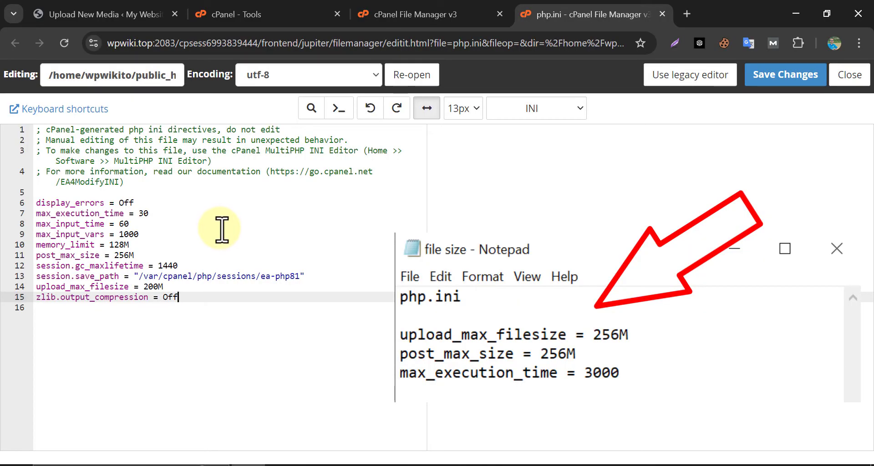
pyautogui.press('Up')
pyautogui.press('Left')
pyautogui.press('Left')
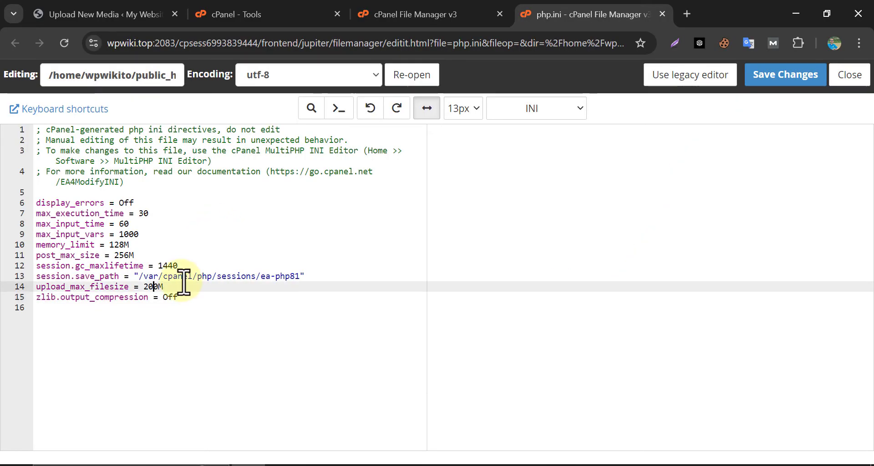
pyautogui.click(849, 75)
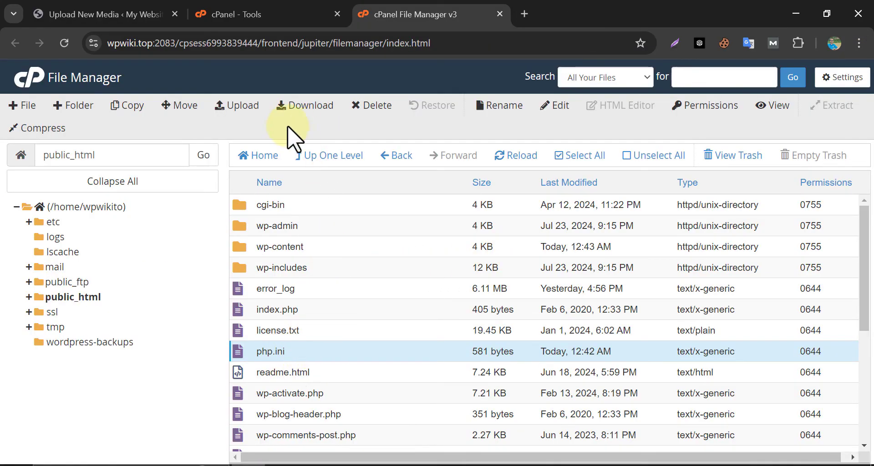
# - Create php.ini with 256M upload and post limits and max_execution_time 3000, then save
pyautogui.click(26, 109)
pyautogui.write('php.ini')
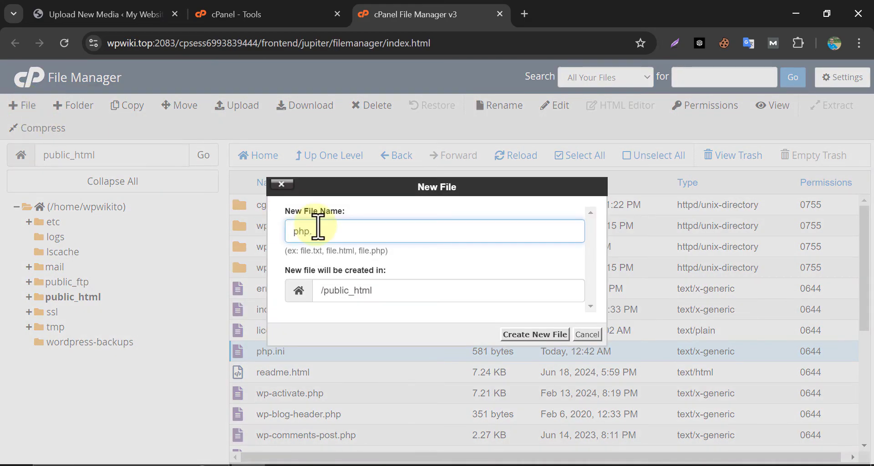
pyautogui.click(587, 335)
pyautogui.doubleClick(591, 348)
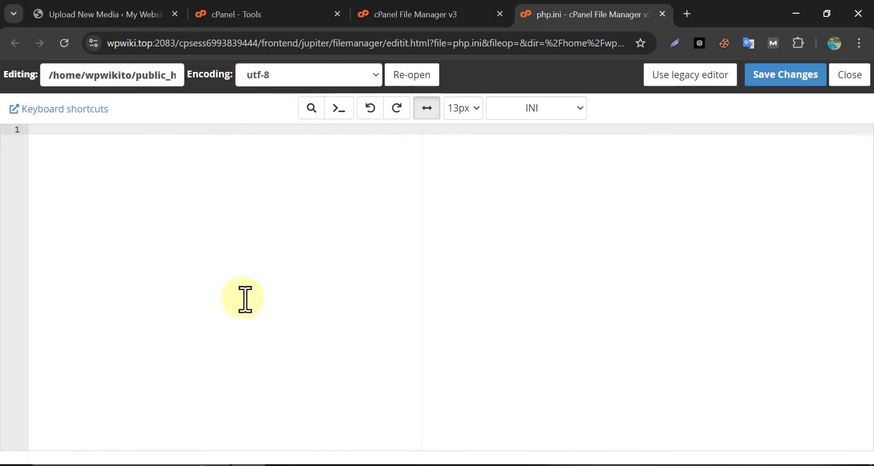
pyautogui.write('upload_max_filesize = 256M post_max_size = 256M max_execution_time = 3000')
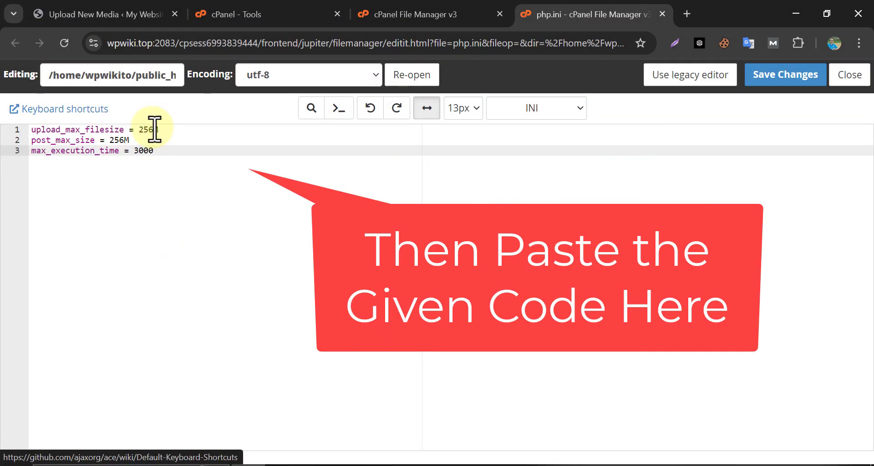
pyautogui.click(782, 82)
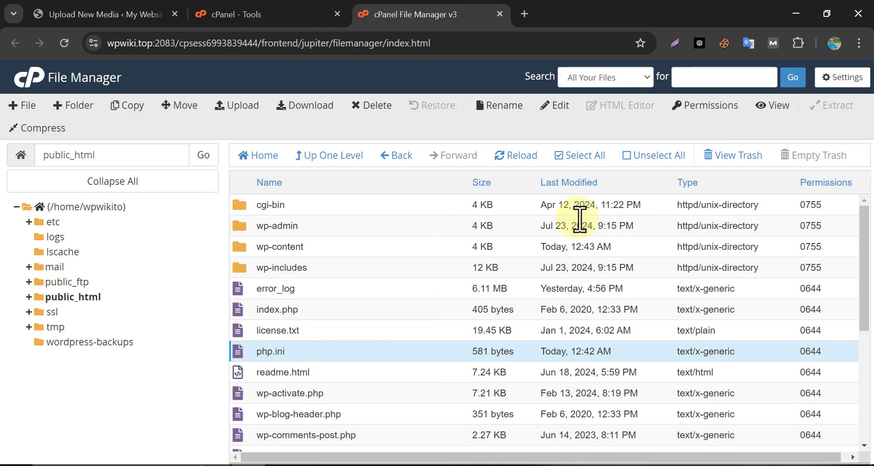
# - Turn on Show Hidden Files (dotfiles) in the File Manager settings
pyautogui.click(842, 78)
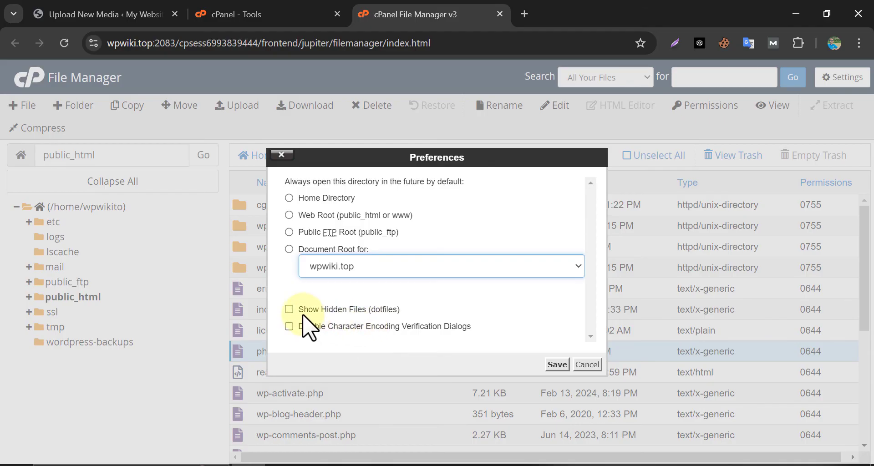
pyautogui.click(303, 315)
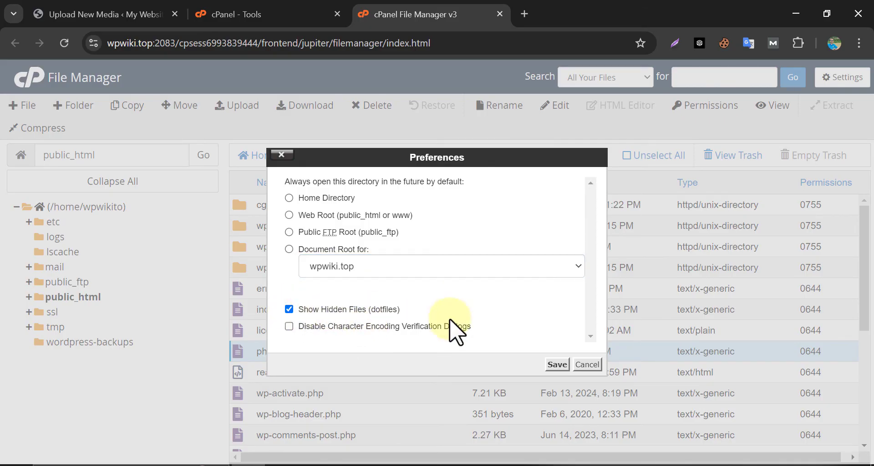
pyautogui.click(556, 364)
# - Open the .htaccess file in public_html in the editor
pyautogui.click(290, 336)
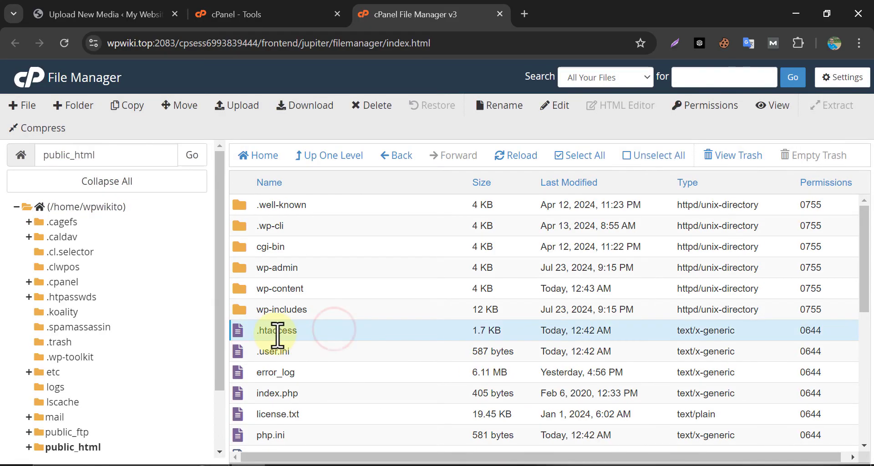
pyautogui.rightClick(318, 334)
pyautogui.click(350, 320)
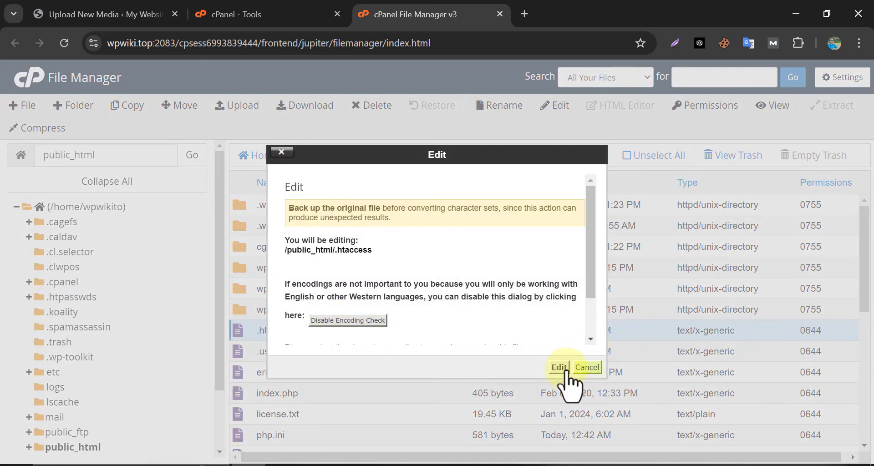
pyautogui.click(560, 367)
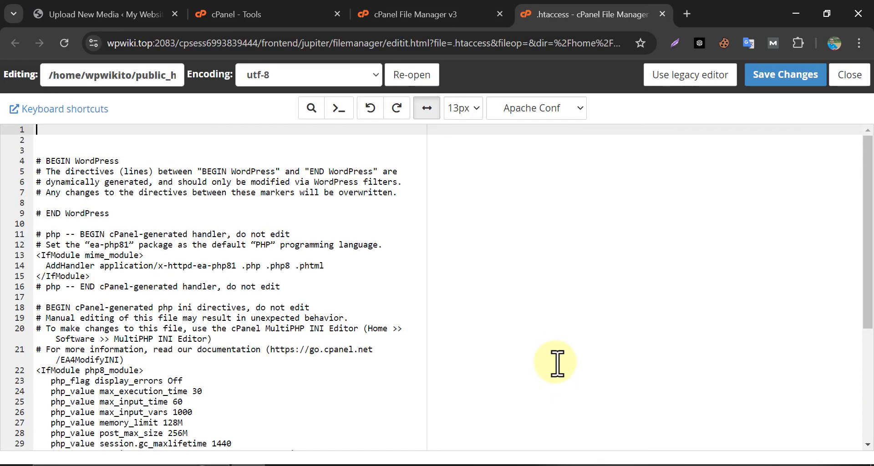
pyautogui.scroll(-5, 271, 335)
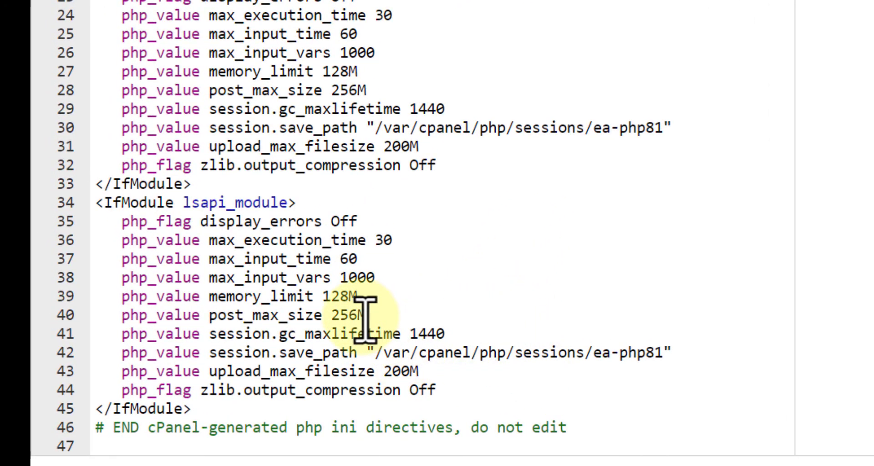
# - Check the post_max_size 256M and upload_max_filesize 200M lines against the notes
pyautogui.click(349, 314)
pyautogui.click(401, 371)
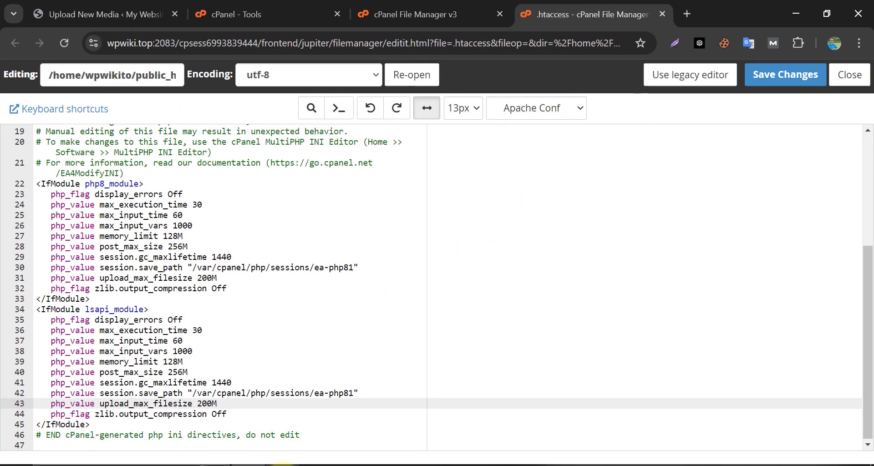
pyautogui.click(284, 464)
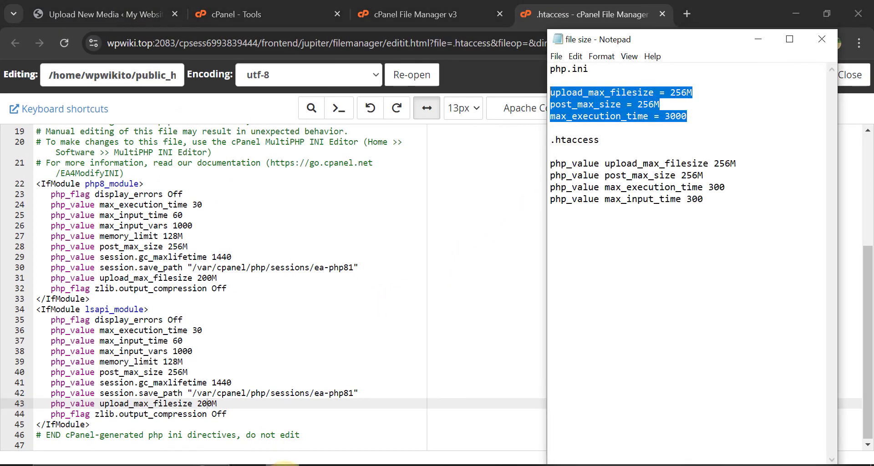
pyautogui.moveTo(712, 200)
pyautogui.mouseDown()
pyautogui.moveTo(587, 185)
pyautogui.moveTo(551, 163)
pyautogui.mouseUp()
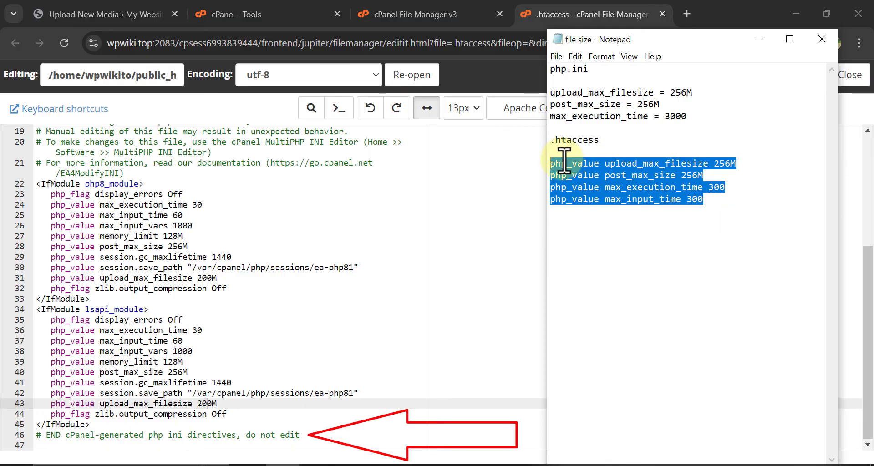
pyautogui.click(616, 181)
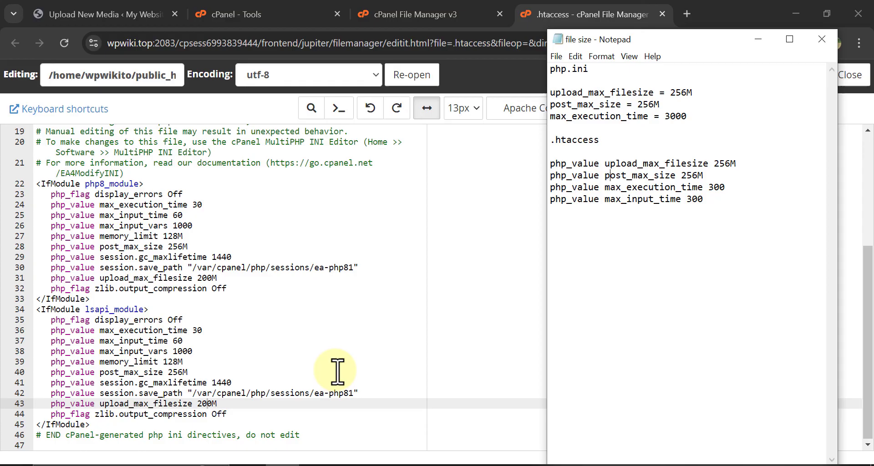
# - Close the .htaccess editor and highlight the 200 MB limit on WordPress's Upload New Media page
pyautogui.click(337, 370)
pyautogui.click(850, 77)
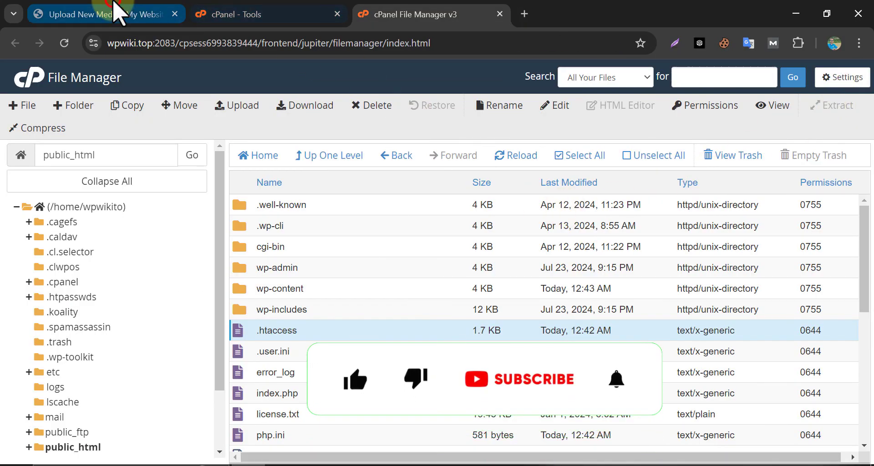
pyautogui.click(114, 5)
pyautogui.moveTo(224, 313); pyautogui.dragTo(336, 334)
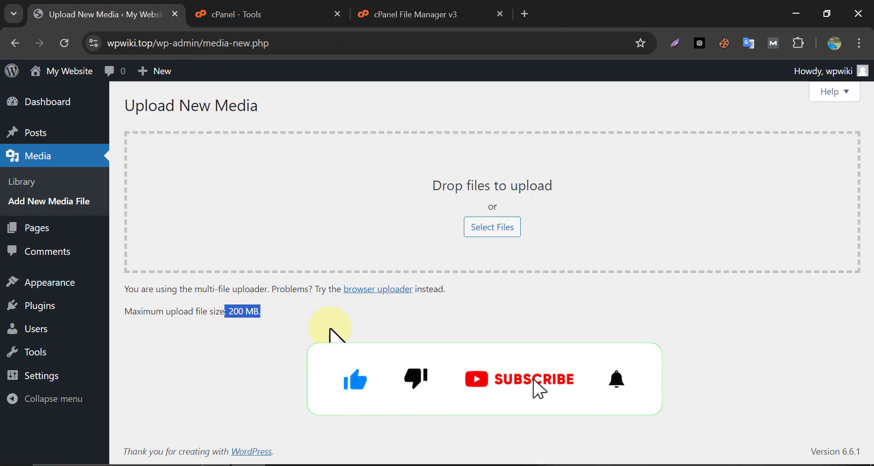